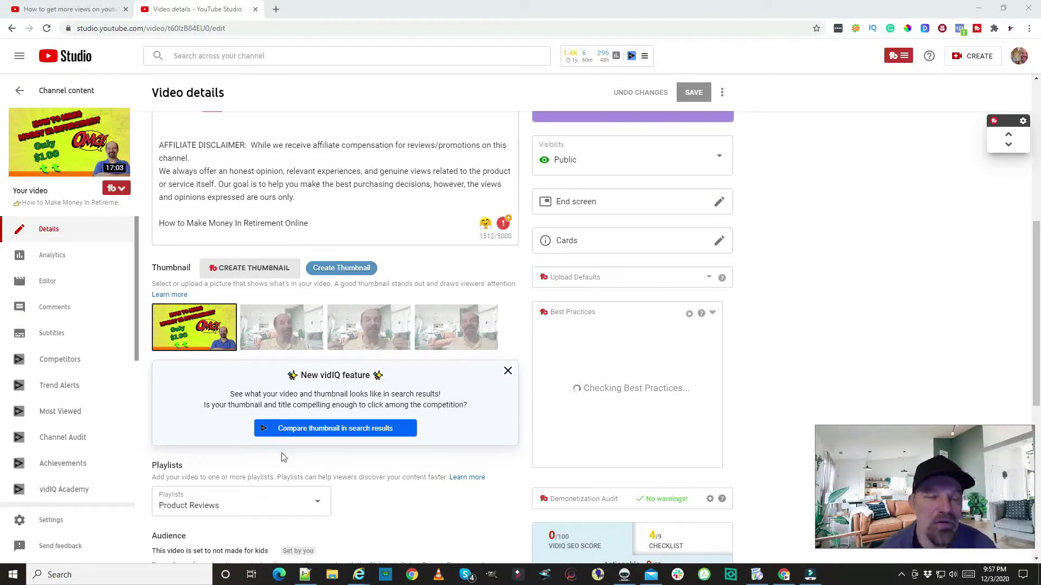
Scroll the video details page and open the video's end screen editor.
scroll(290, 436, "down", 4)
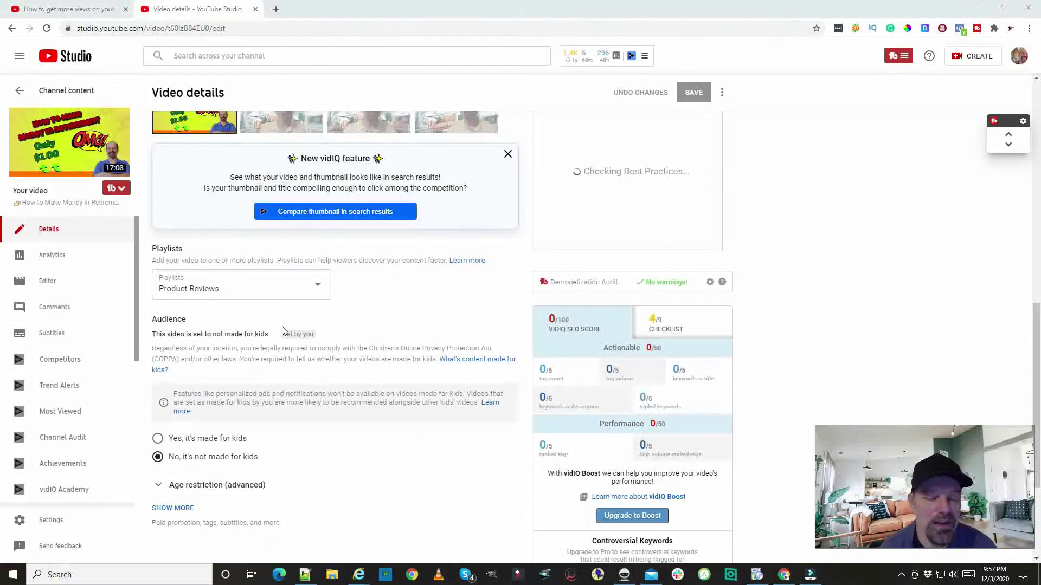
scroll(281, 514, "down", 3)
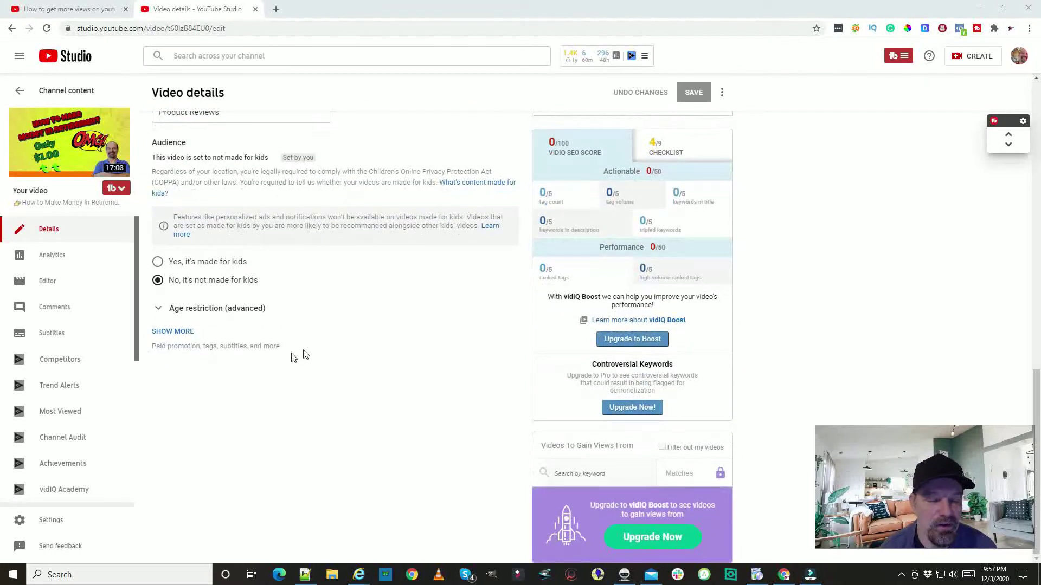
scroll(317, 350, "up", 1)
scroll(324, 347, "up", 4)
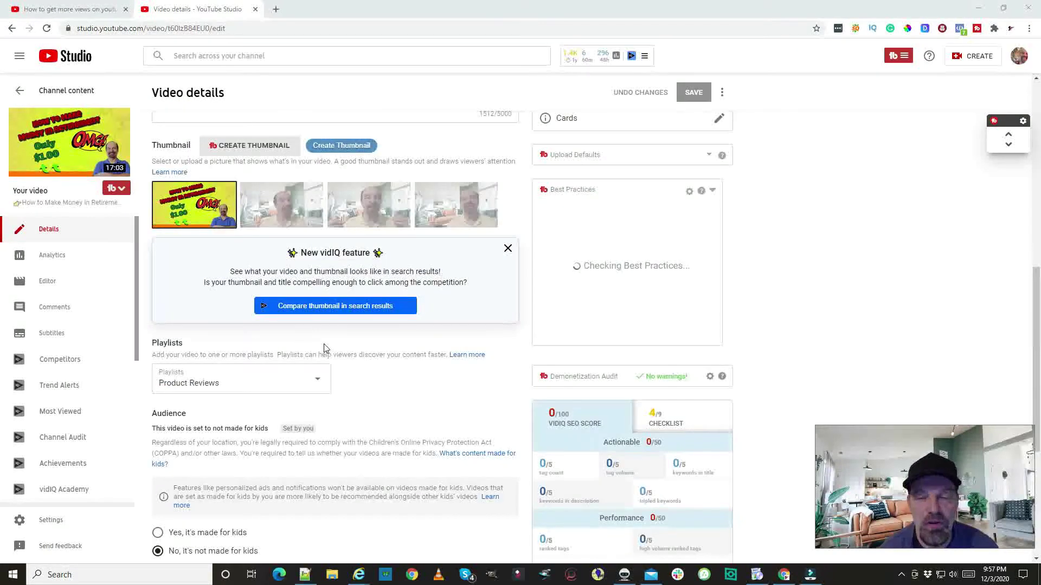
scroll(324, 347, "up", 10)
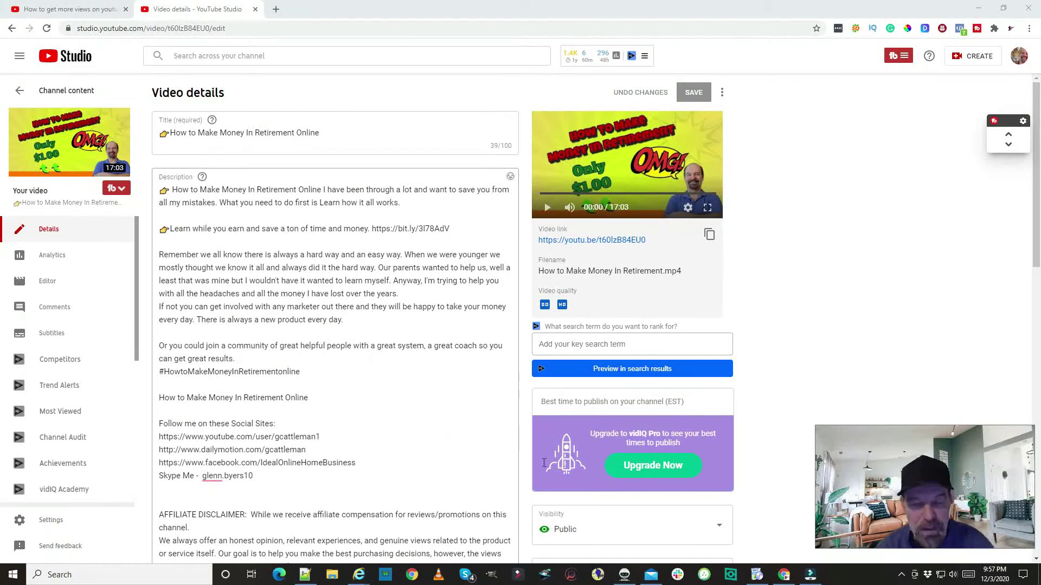
scroll(599, 366, "down", 4)
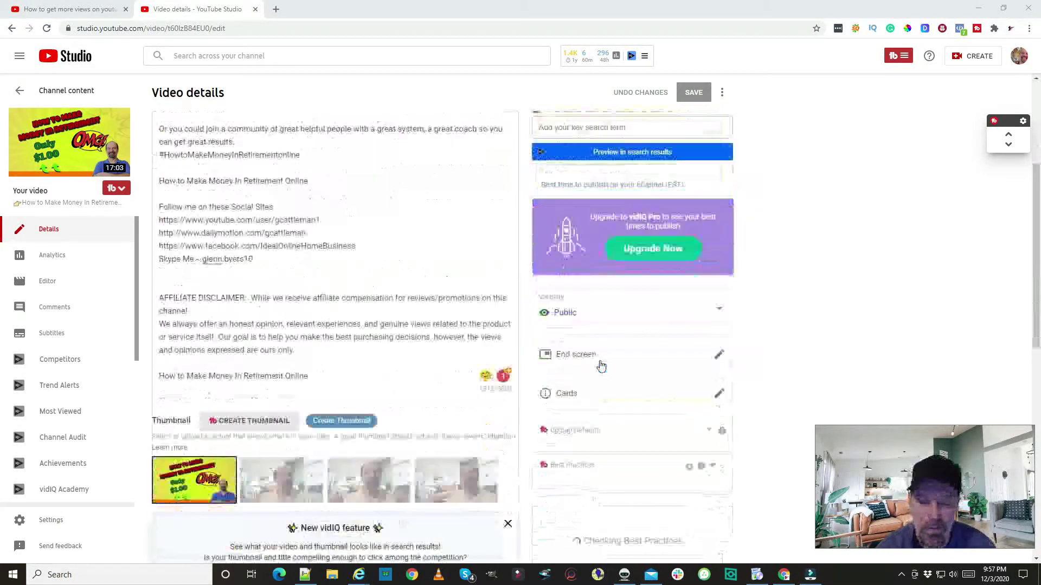
scroll(671, 325, "down", 2)
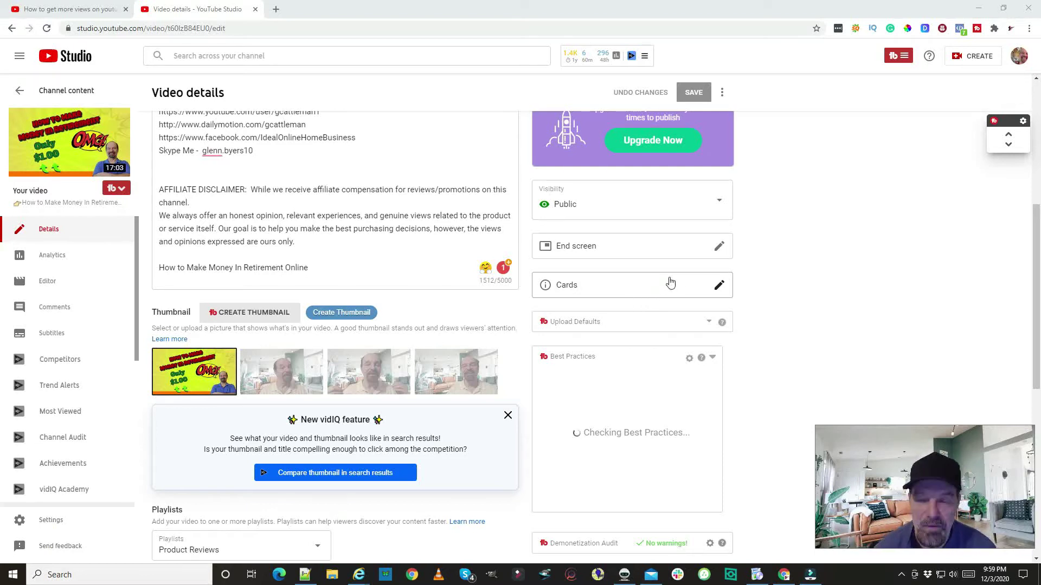
left_click(719, 248)
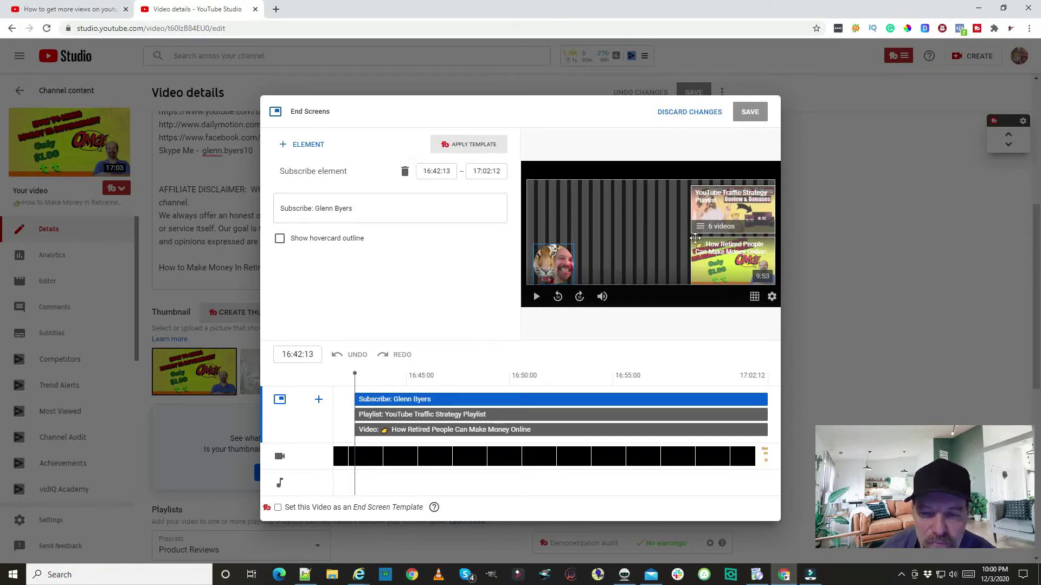
Add a fourth end screen element of type Video, defaulting to the most recent upload.
left_click(311, 149)
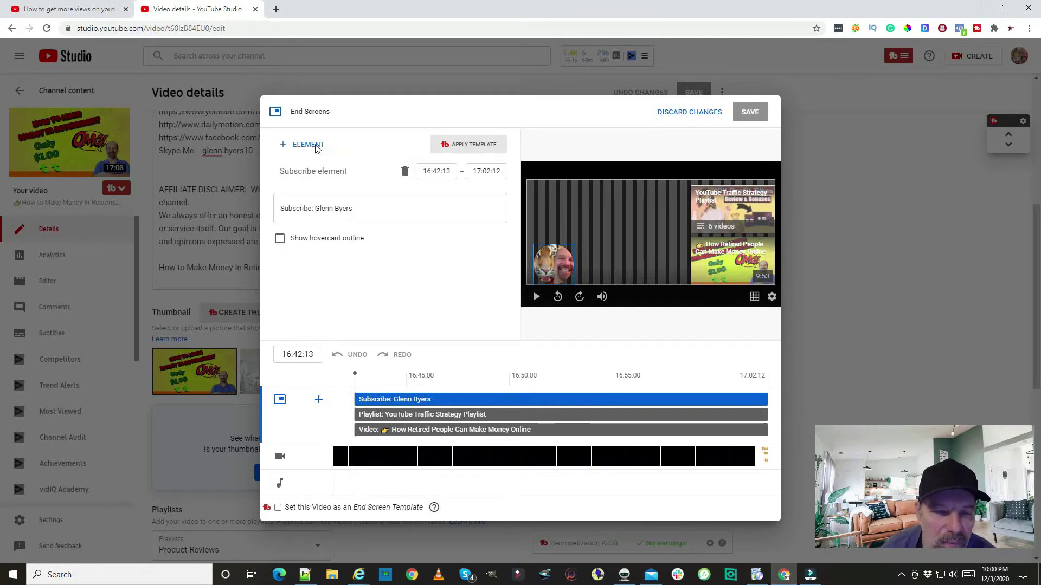
left_click(316, 144)
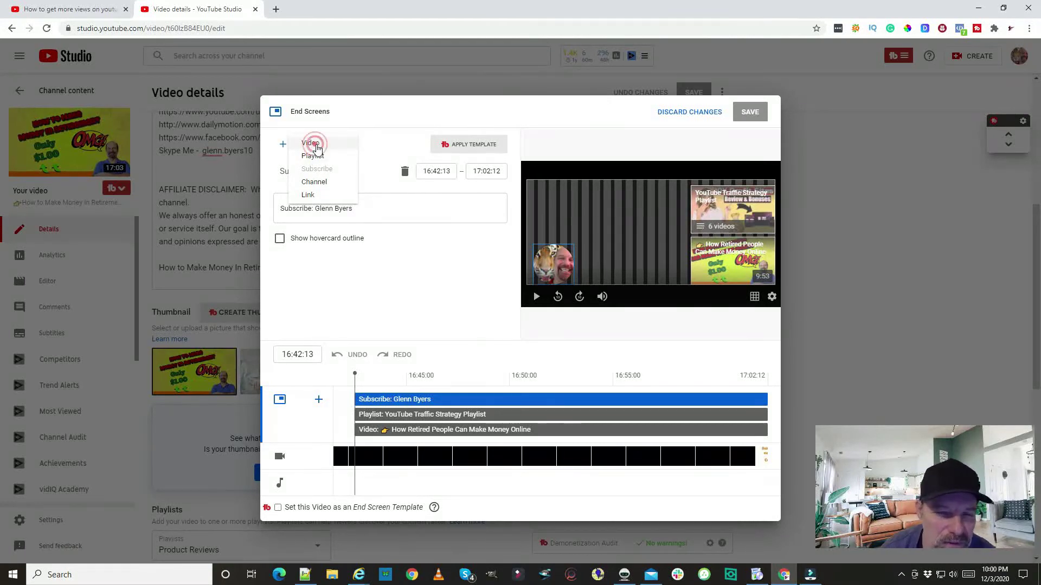
left_click(318, 145)
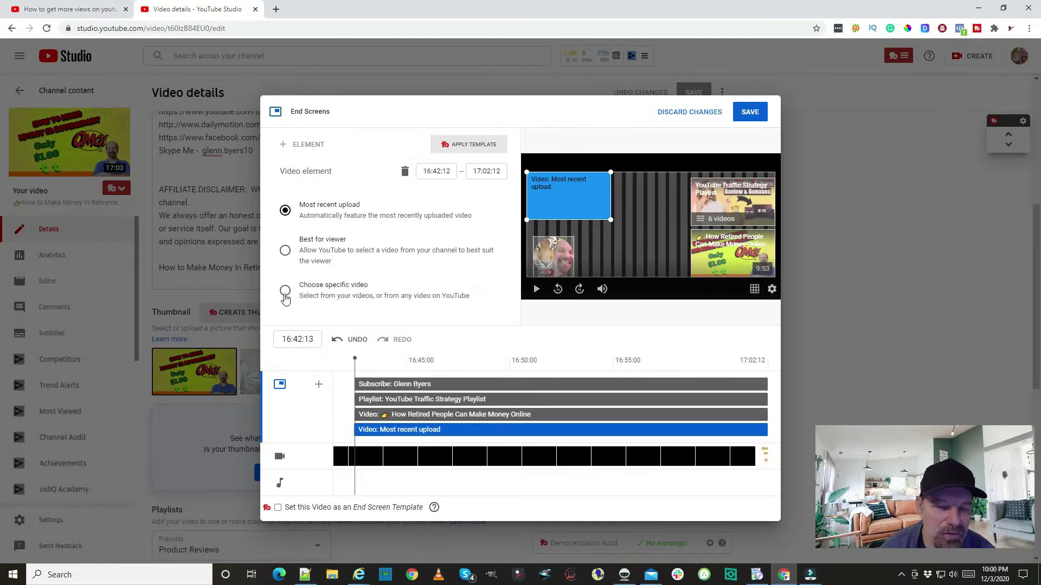
Feature 'How Retired People Can Make Money Online' in the new element, then reopen the video picker.
left_click(285, 291)
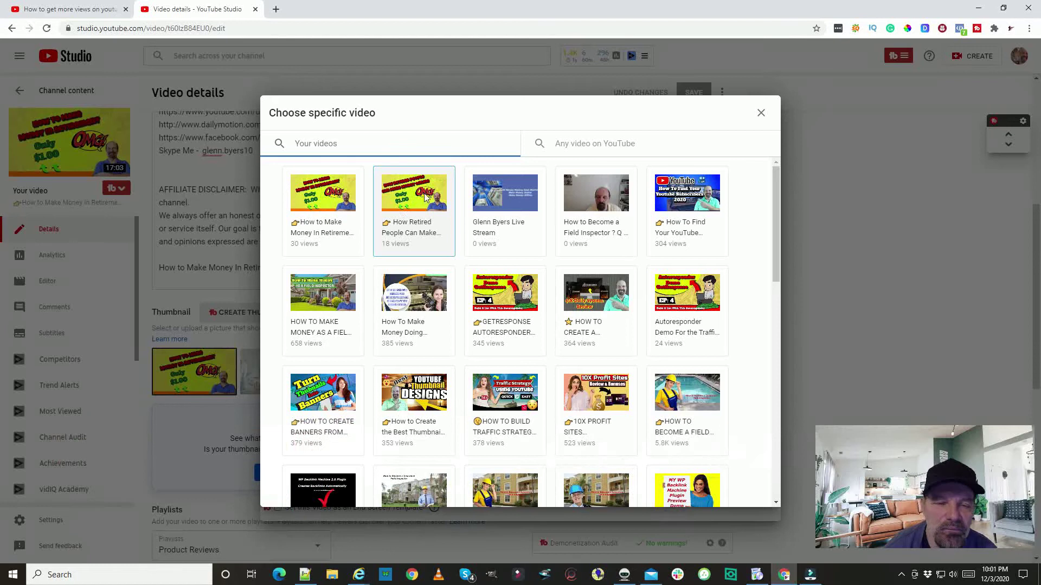
left_click(406, 232)
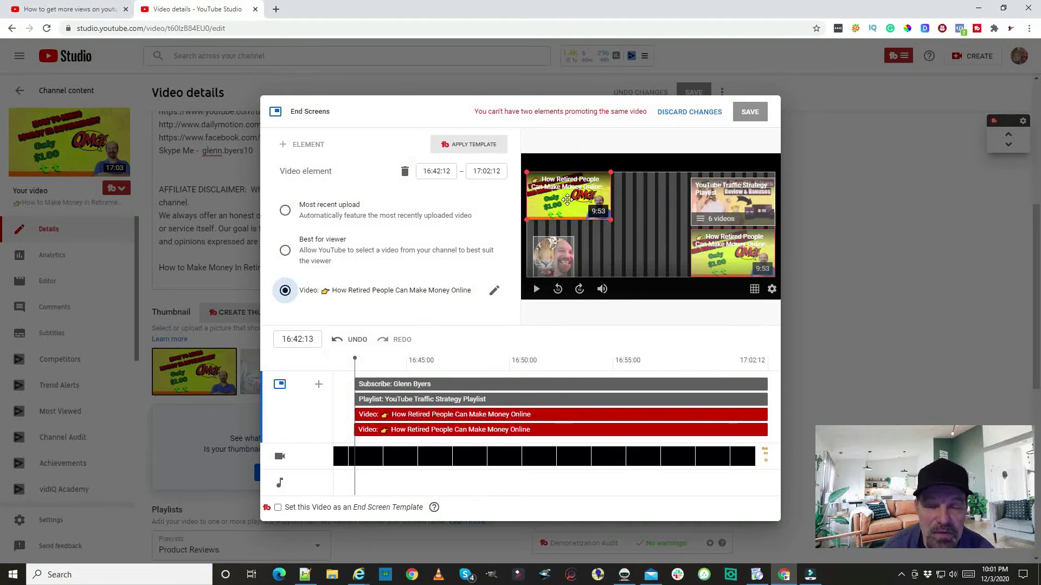
left_click(401, 290)
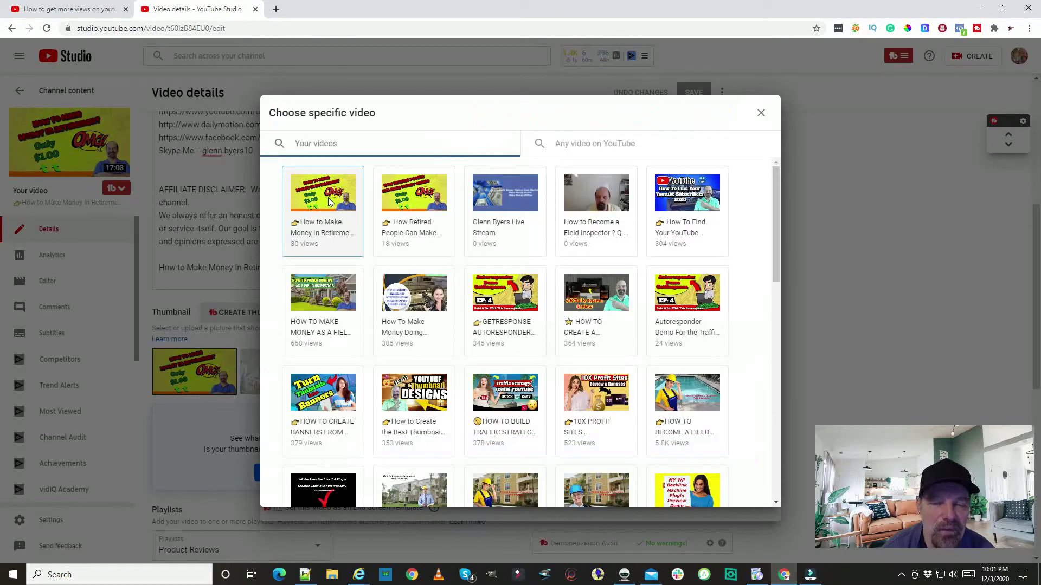
left_click(327, 211)
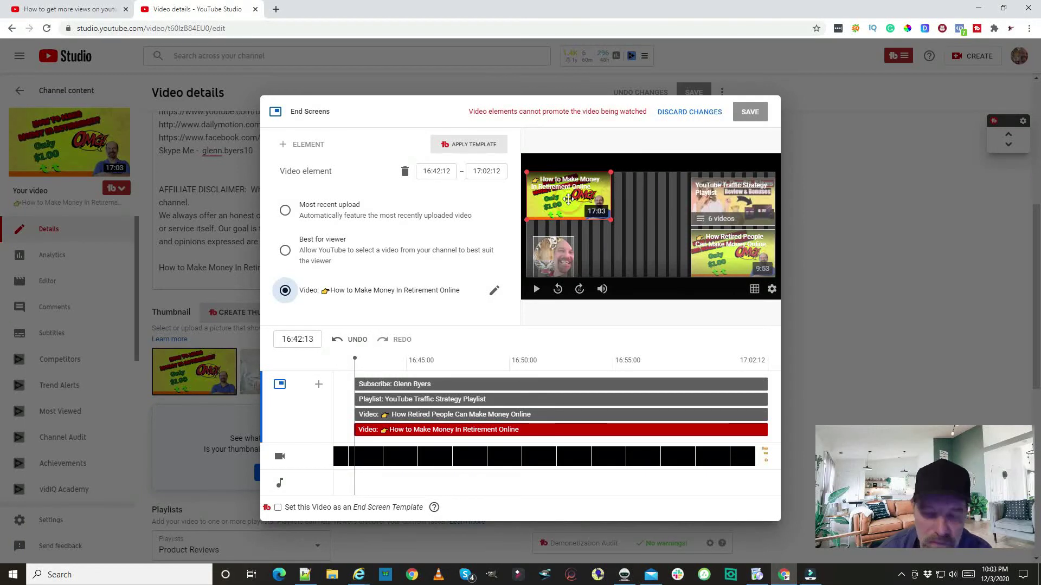
Switch from the end screen editor to the cards editor and select the Product Reviews card's custom message.
key("Escape")
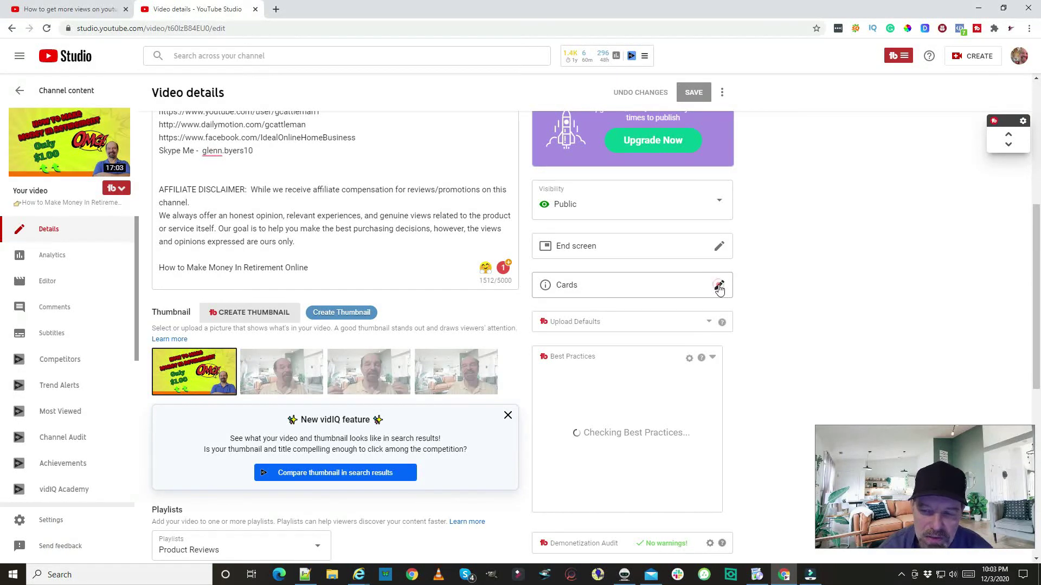
left_click(719, 285)
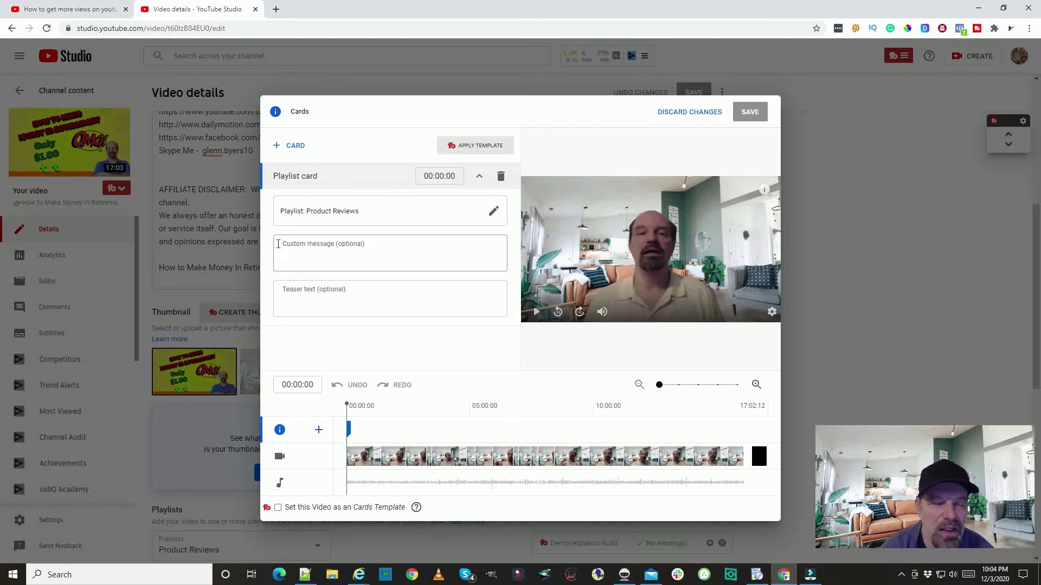
left_click_drag(280, 244, 363, 246)
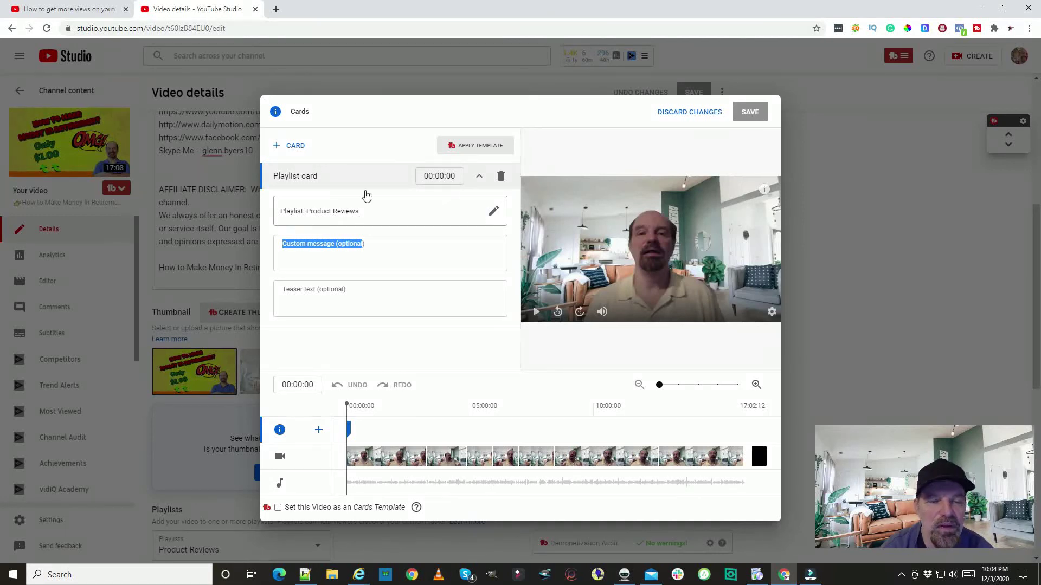
Show the Video, Playlist, Channel and Link card types for a new card.
left_click(293, 149)
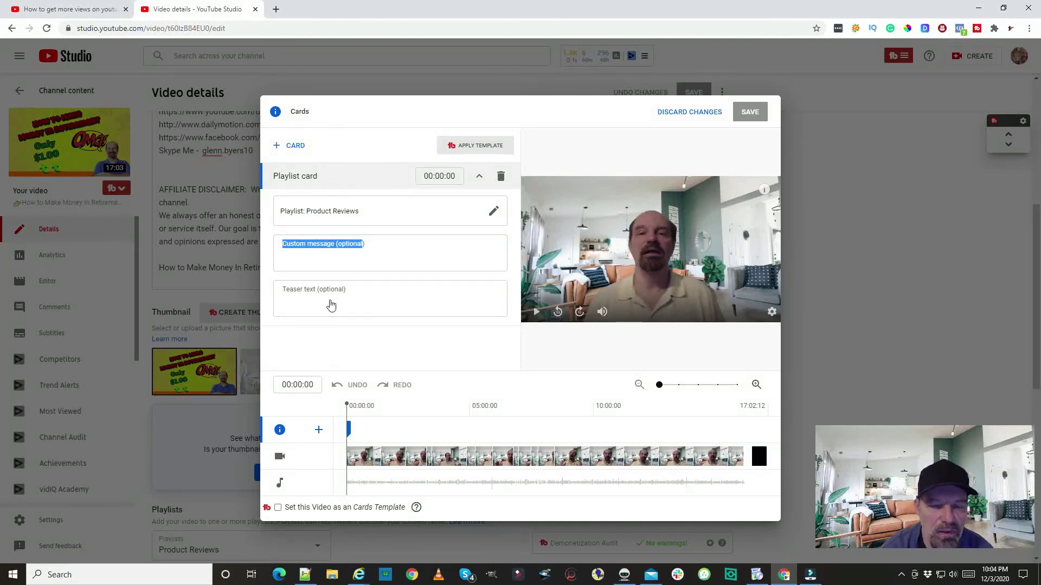